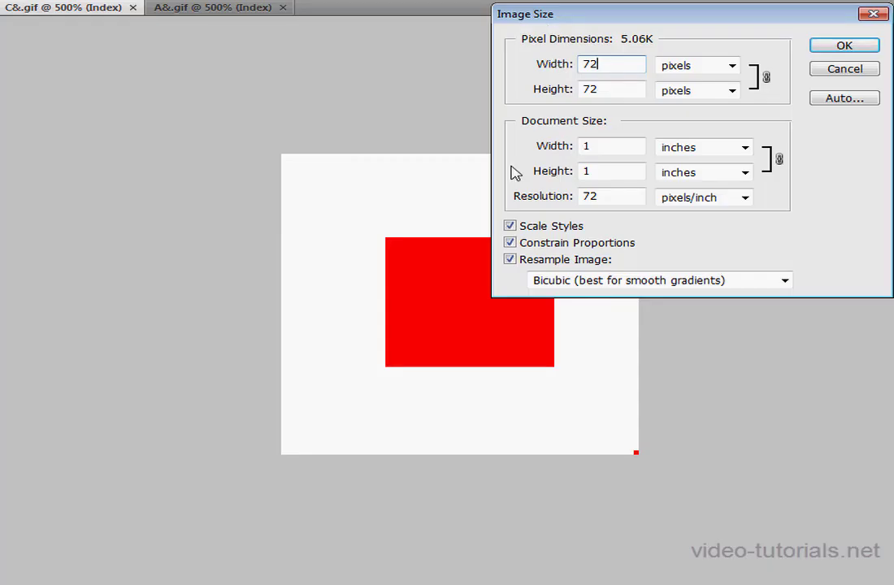
Step: Check the pixel width and height of C&.gif in its image size settings without changing them, and view A&.gif
double_click(599, 88)
double_click(607, 64)
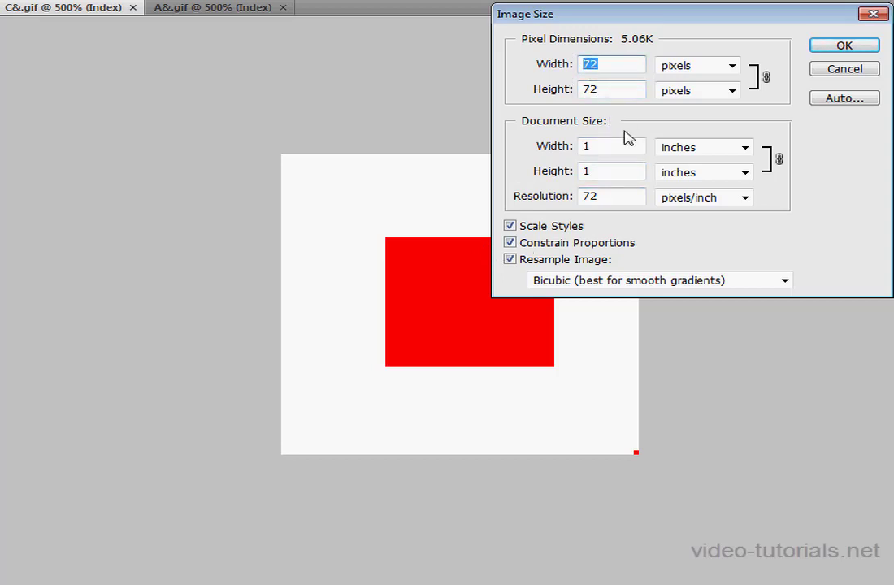
left_click(867, 71)
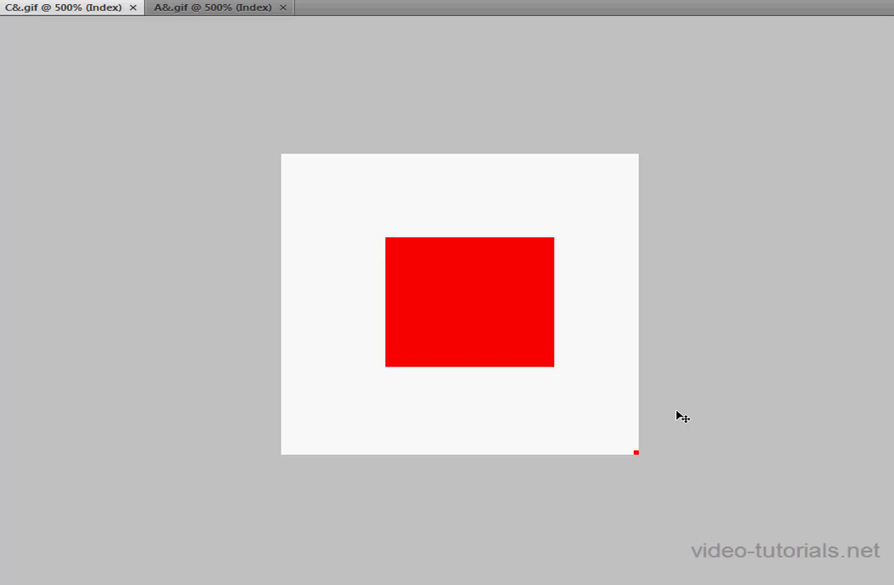
left_click(234, 11)
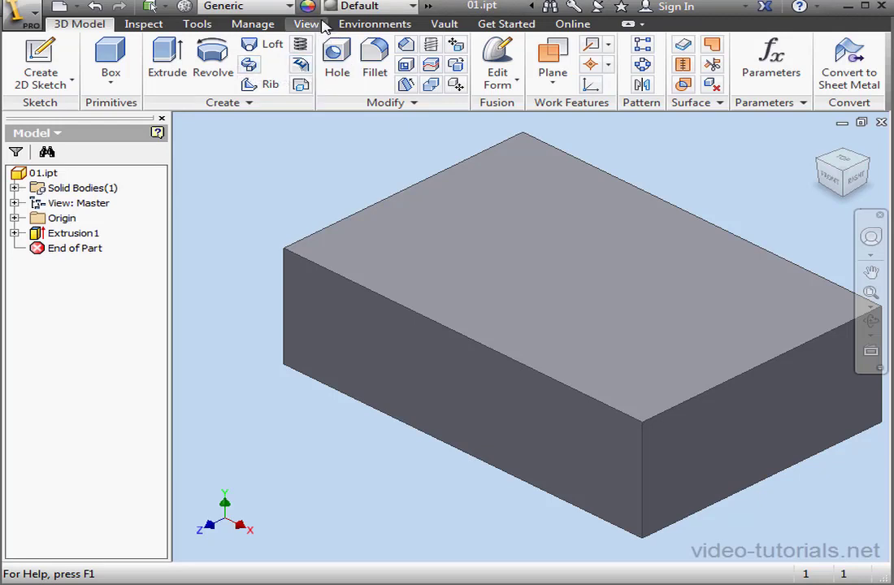
Step: In Inventor, create a new generic appearance and assign C&.gif as its image
left_click(308, 6)
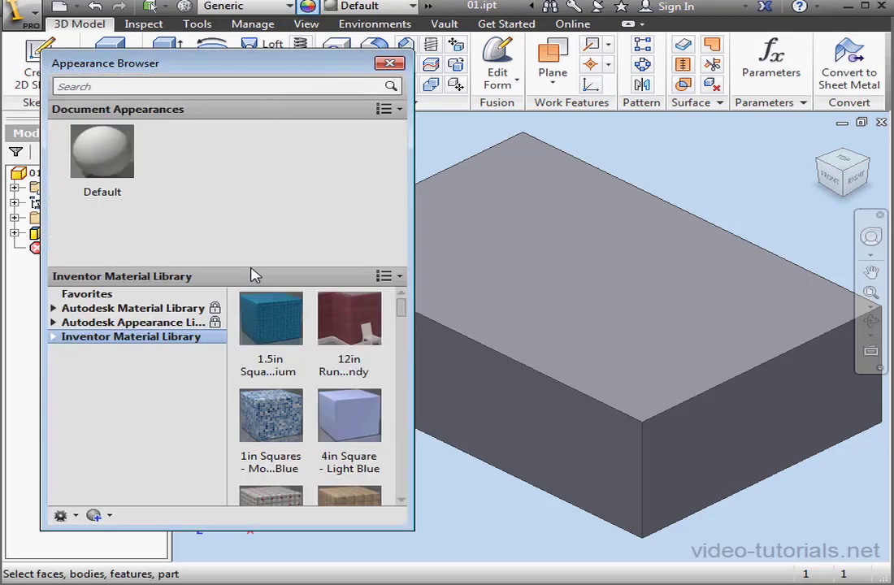
left_click(109, 515)
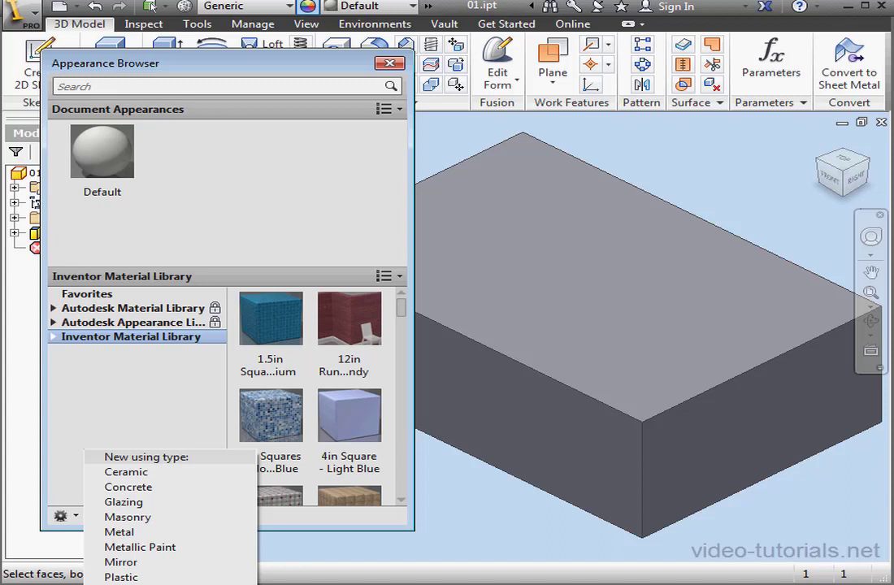
left_click(200, 483)
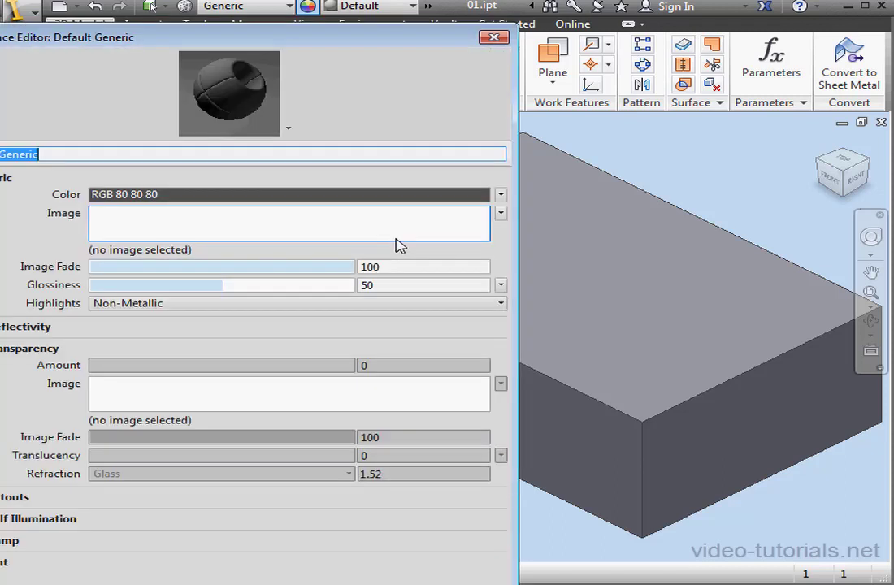
left_click_drag(0, 264, 28, 264)
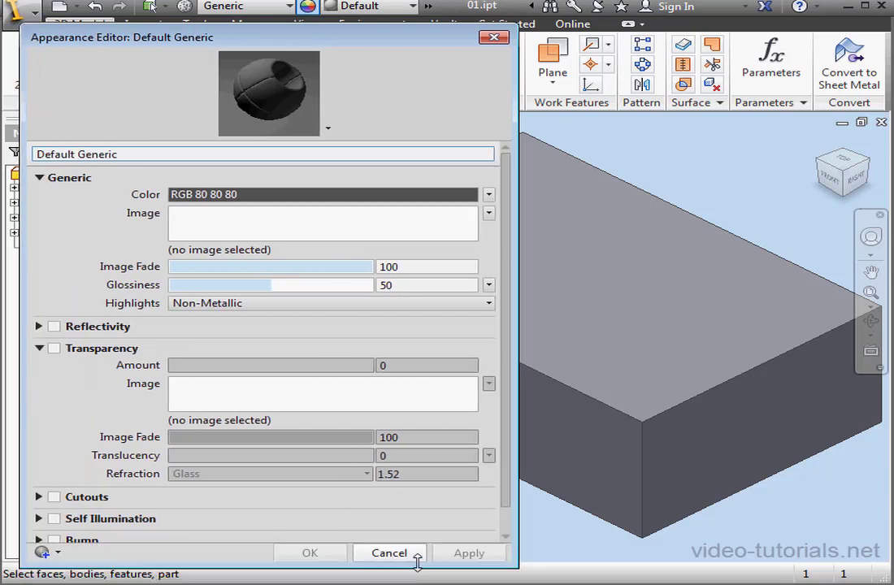
left_click(313, 230)
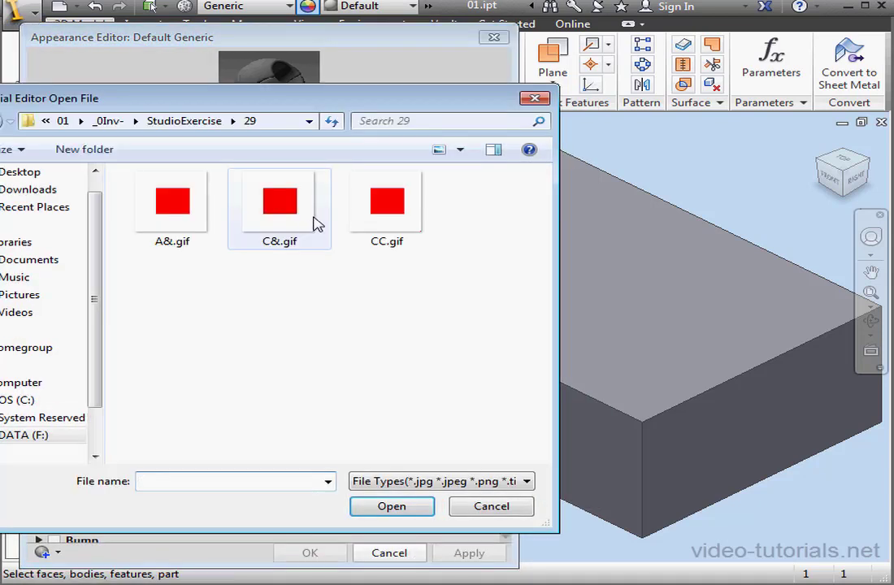
left_click(295, 213)
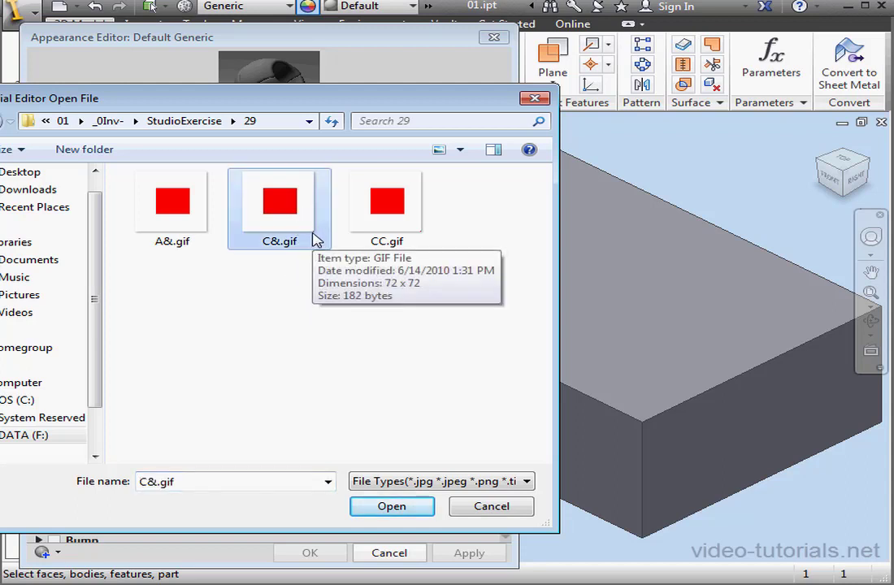
left_click(406, 506)
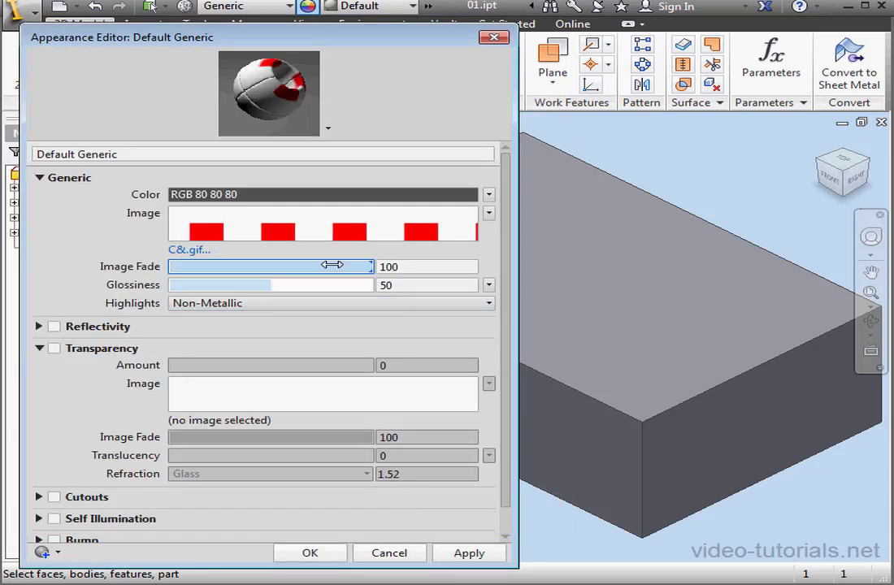
Step: Set the C&.gif texture's sample size to 1 in wide and 1 in high, and apply the new appearance settings
left_click(320, 230)
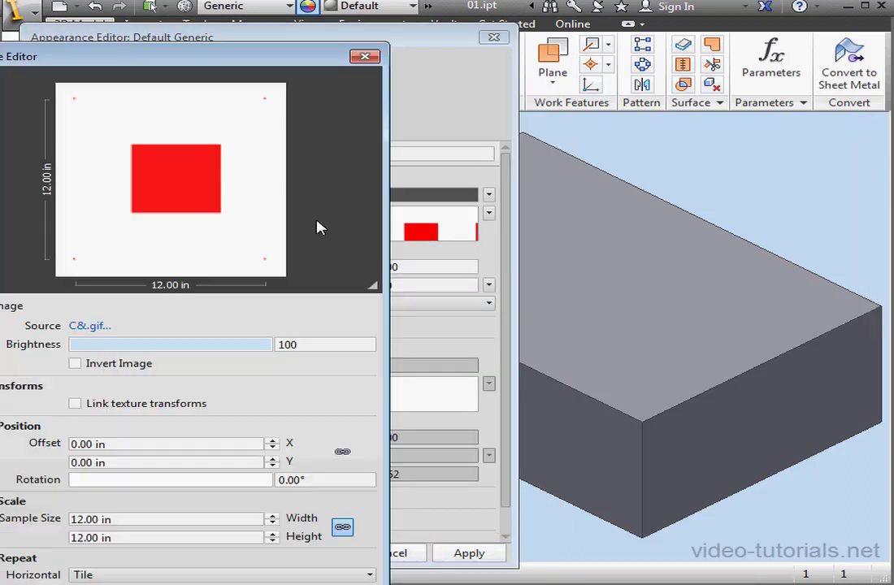
left_click_drag(252, 70, 367, 56)
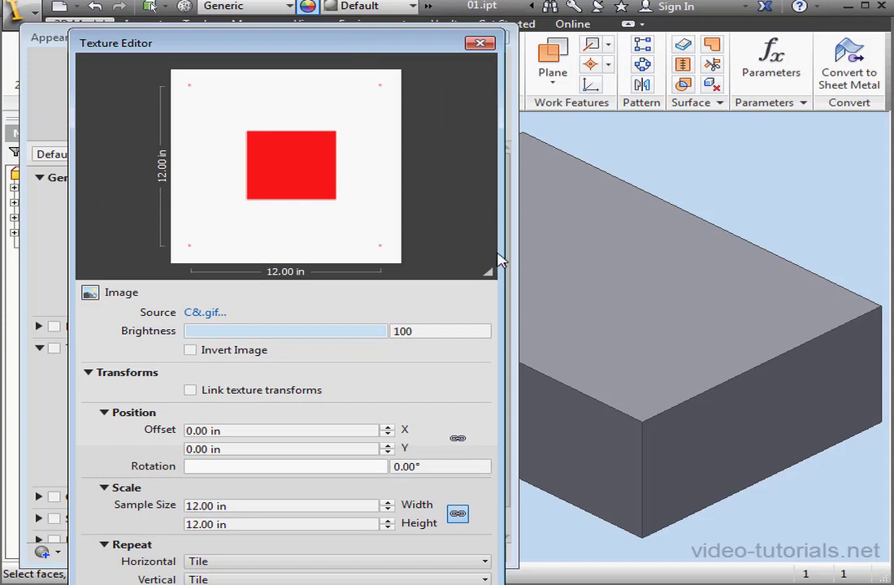
left_click_drag(500, 260, 394, 259)
left_click(234, 507)
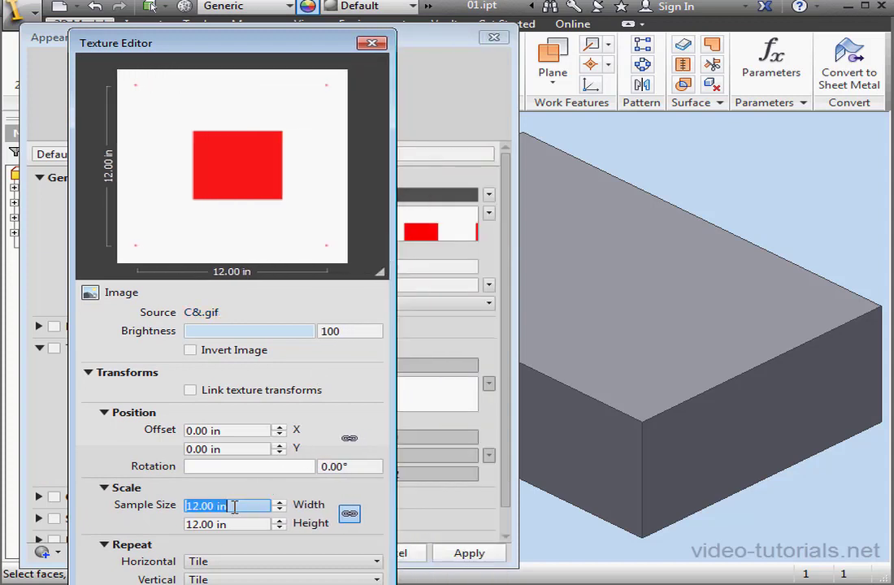
type("1")
left_click(236, 524)
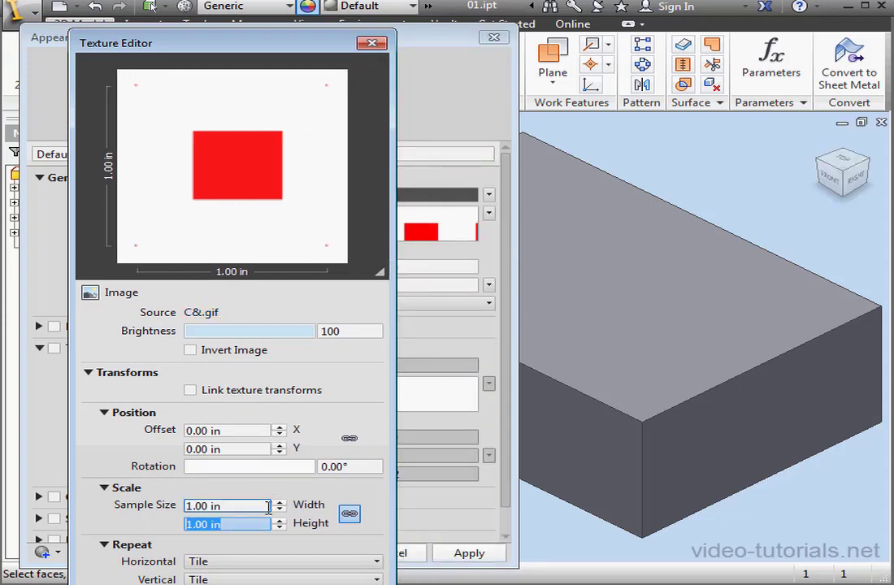
left_click(372, 42)
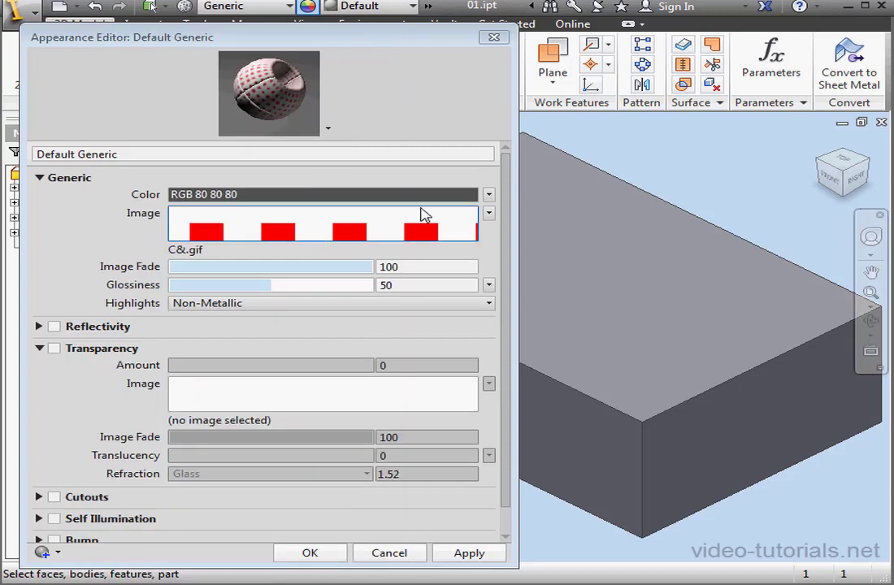
left_click(481, 556)
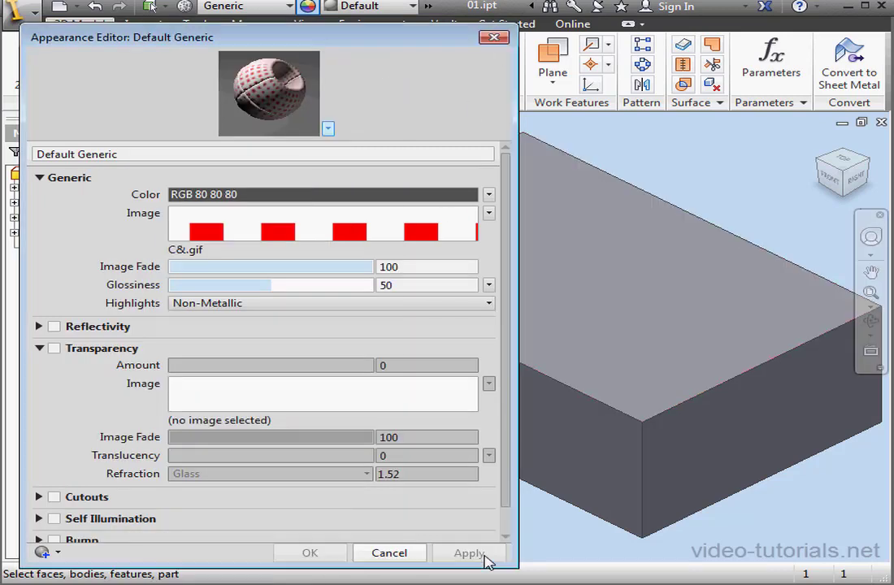
left_click(368, 555)
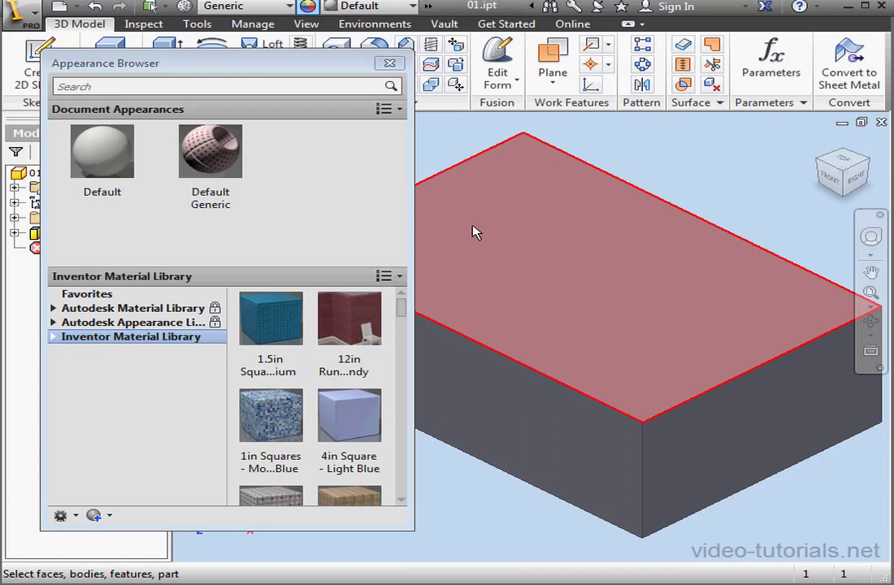
Step: Assign the Default Generic appearance to the block's top face and close the appearance browser
left_click(565, 240)
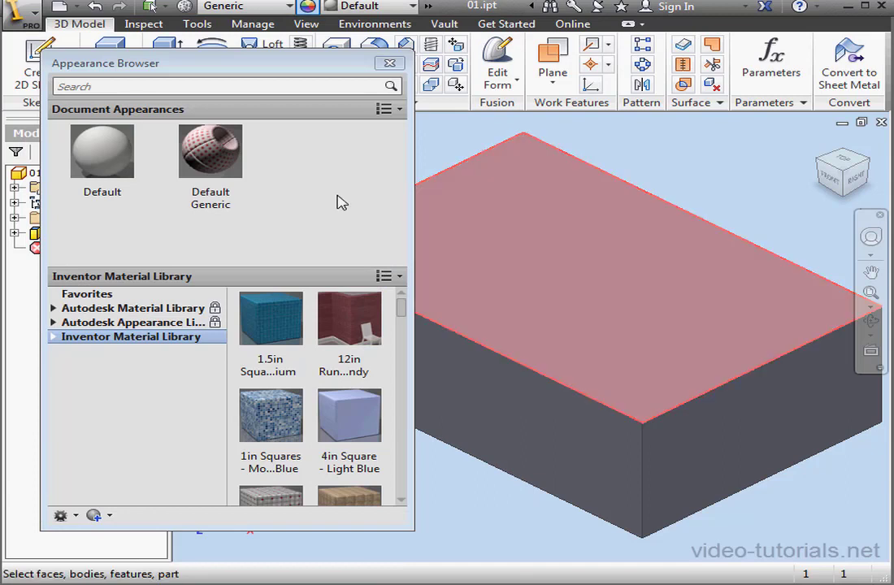
right_click(208, 155)
left_click(255, 164)
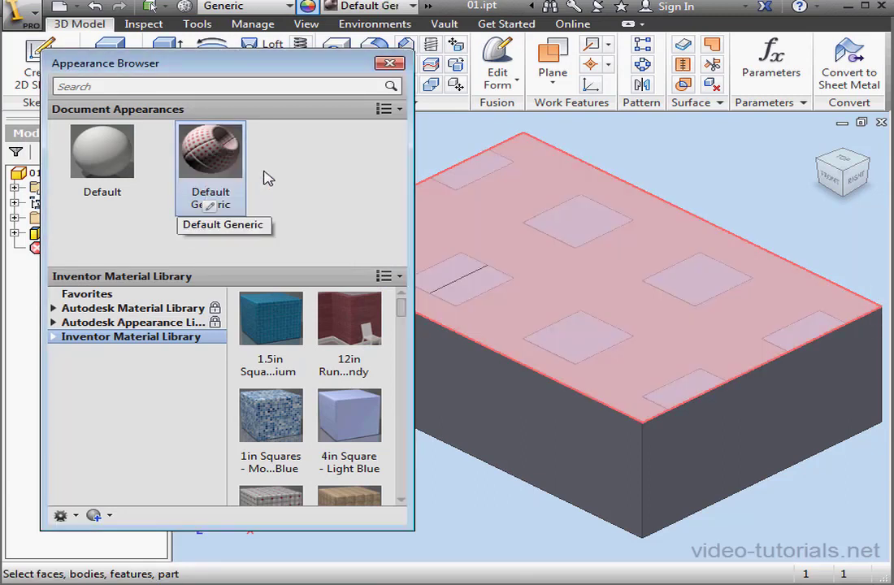
left_click(390, 64)
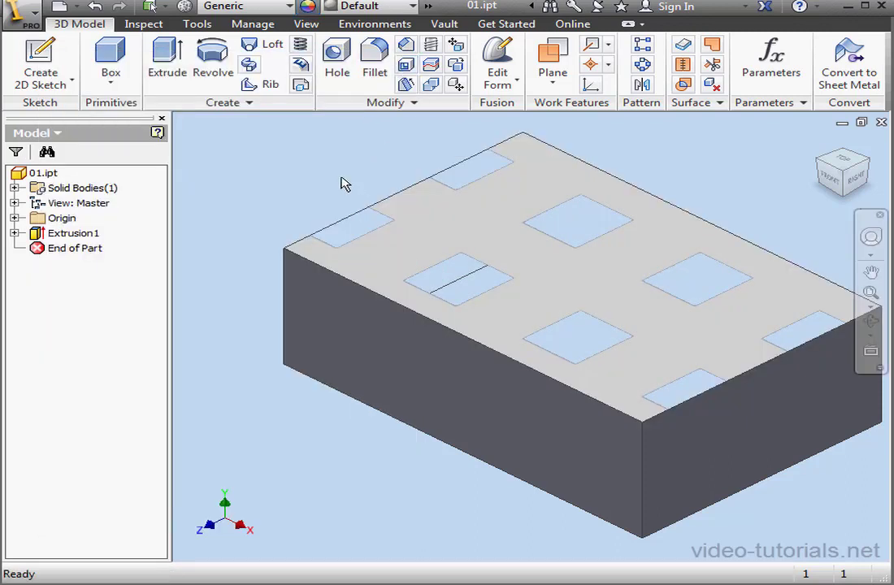
Step: Render the part in Inventor Studio with the Galaxy scene style, view the output, and leave the studio environment
left_click(394, 27)
left_click(78, 59)
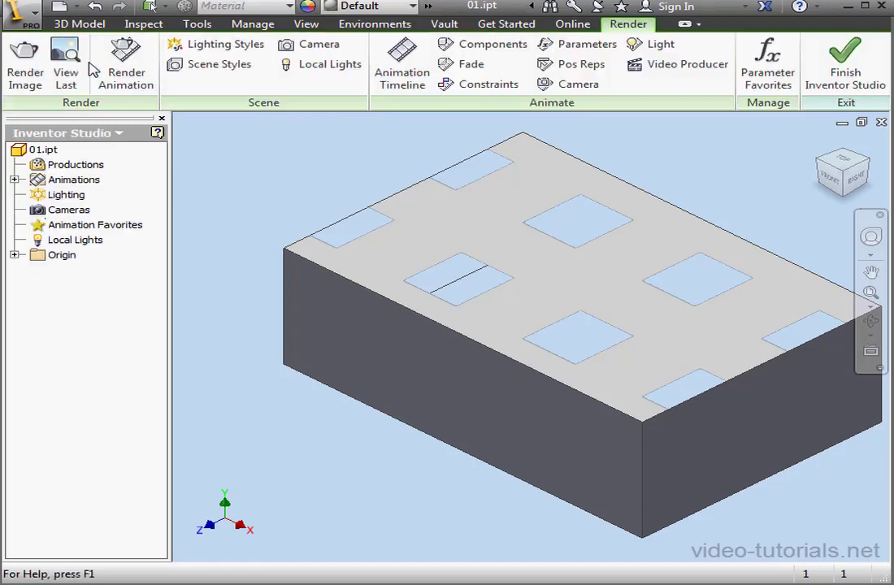
left_click(25, 61)
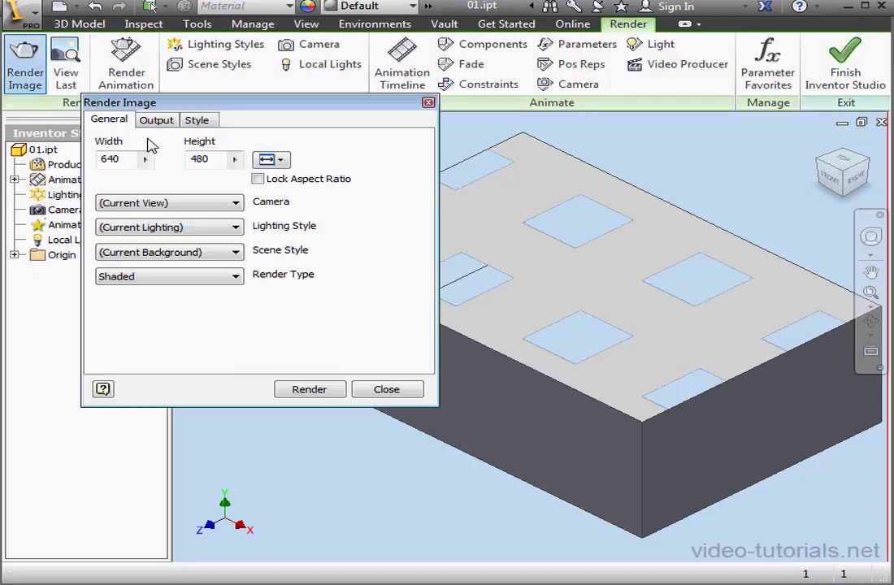
left_click(237, 253)
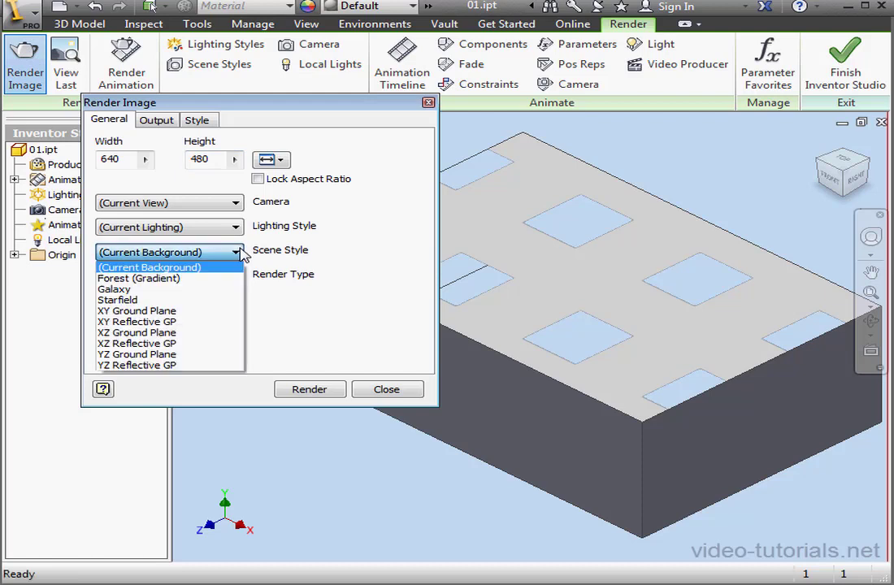
left_click(183, 290)
left_click(305, 389)
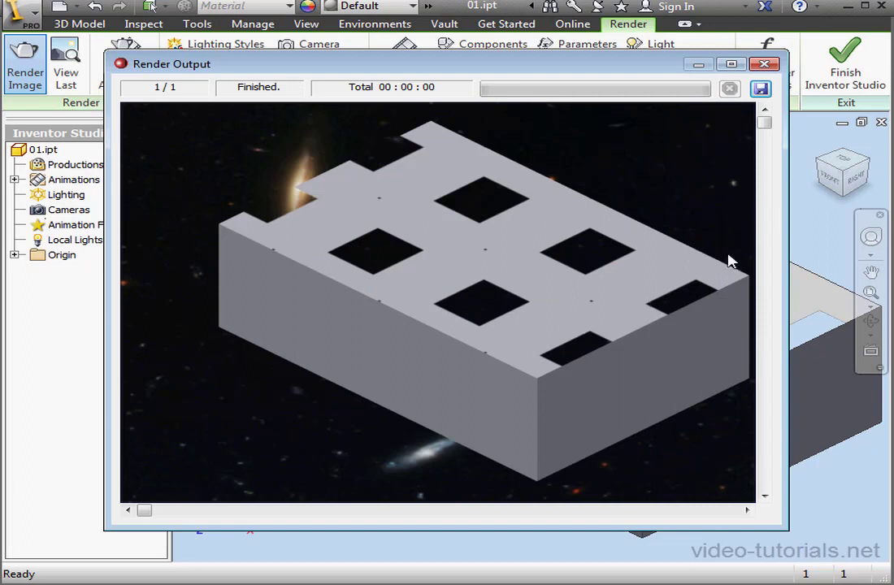
left_click(764, 65)
key("Escape")
left_click(837, 50)
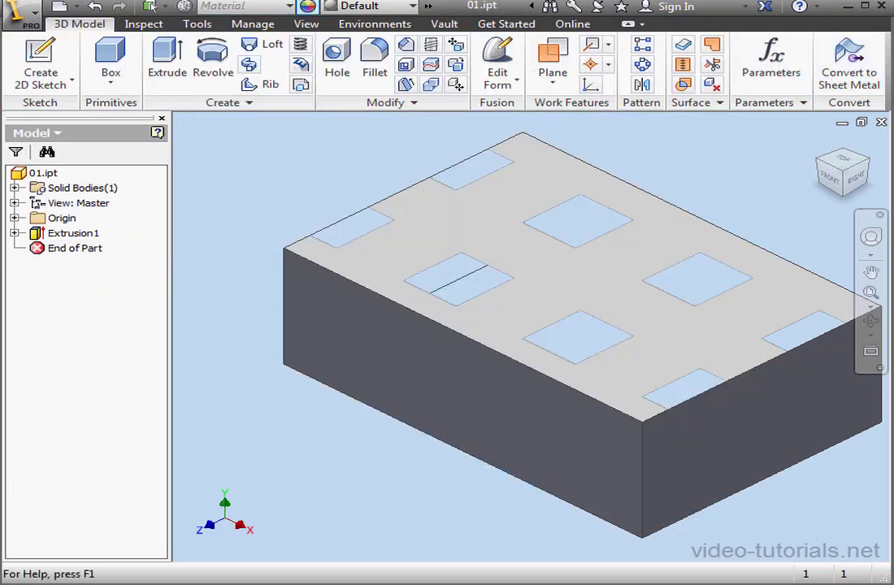
Step: Replace the texture source of the Default Generic appearance with CC.gif and save the edits
left_click(308, 5)
double_click(226, 145)
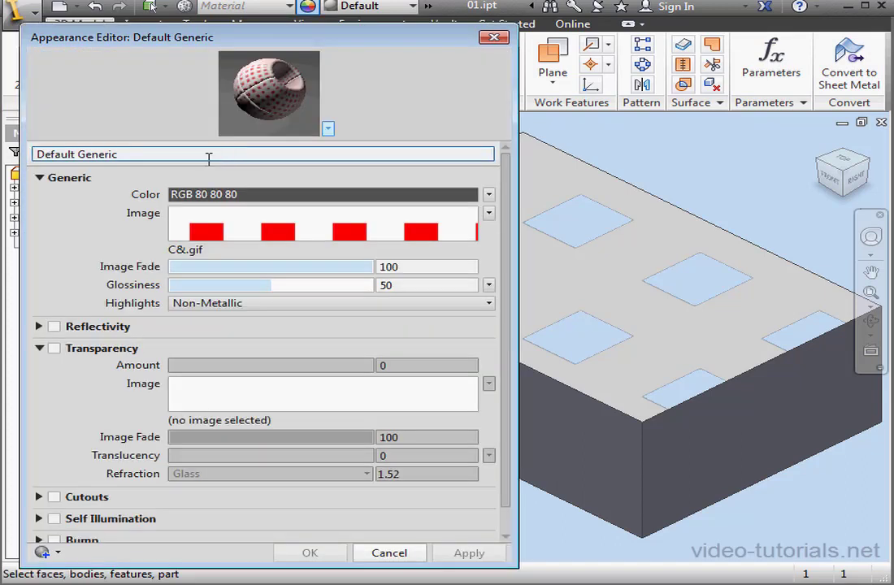
left_click(281, 229)
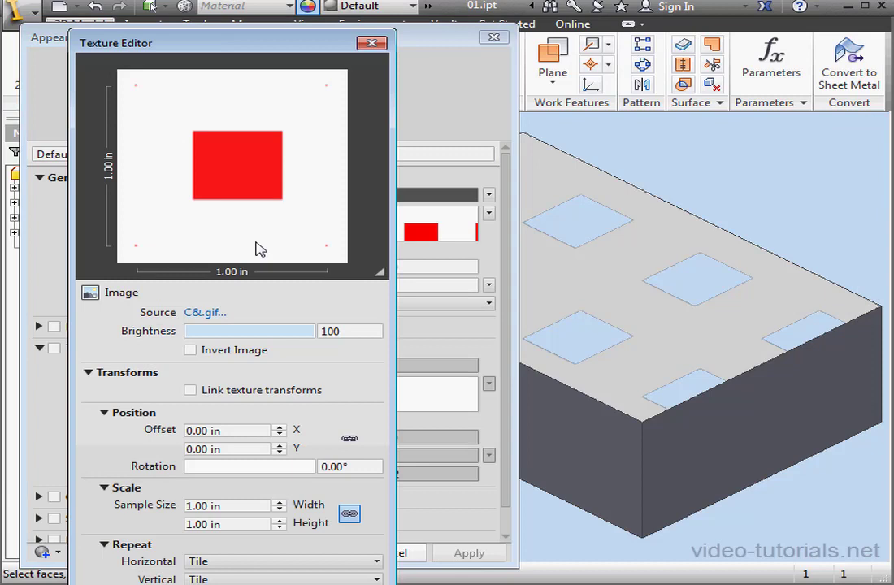
left_click(205, 313)
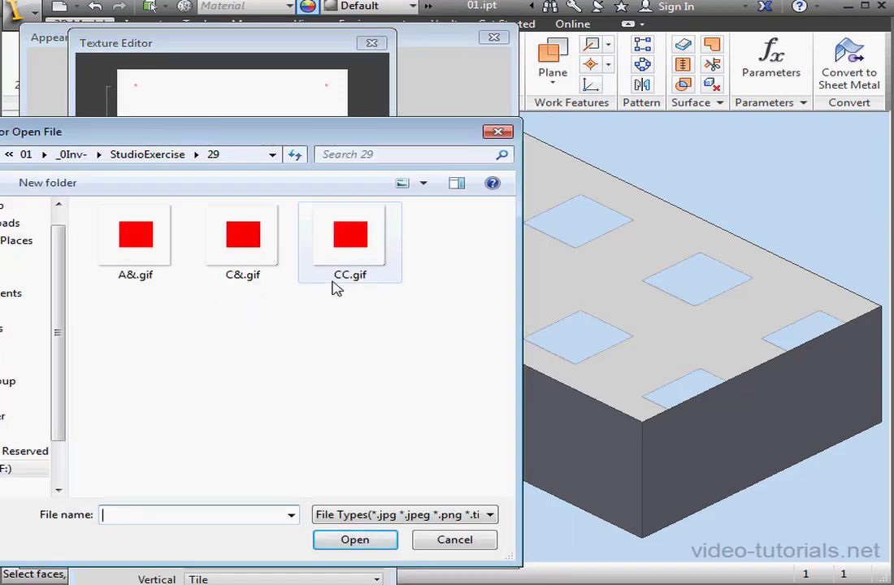
left_click(368, 250)
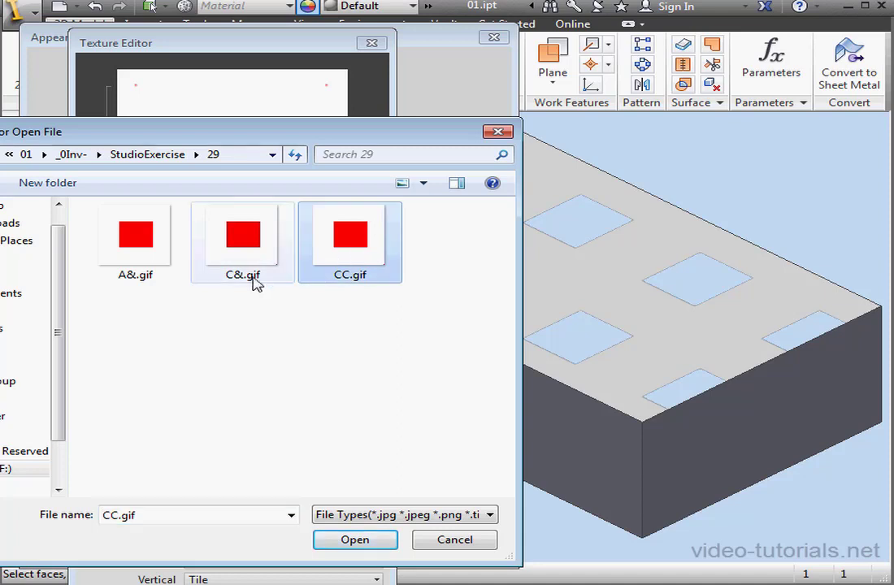
left_click(373, 540)
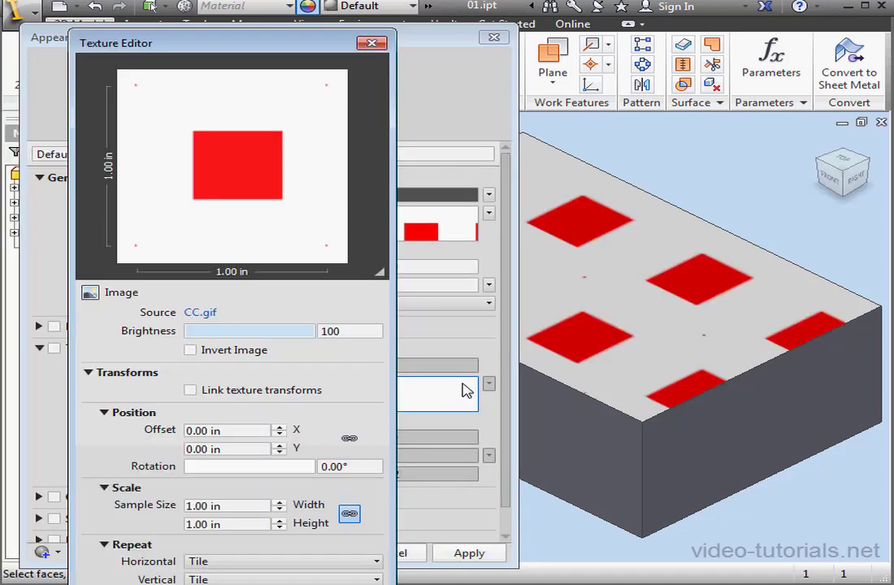
left_click(372, 43)
left_click(494, 38)
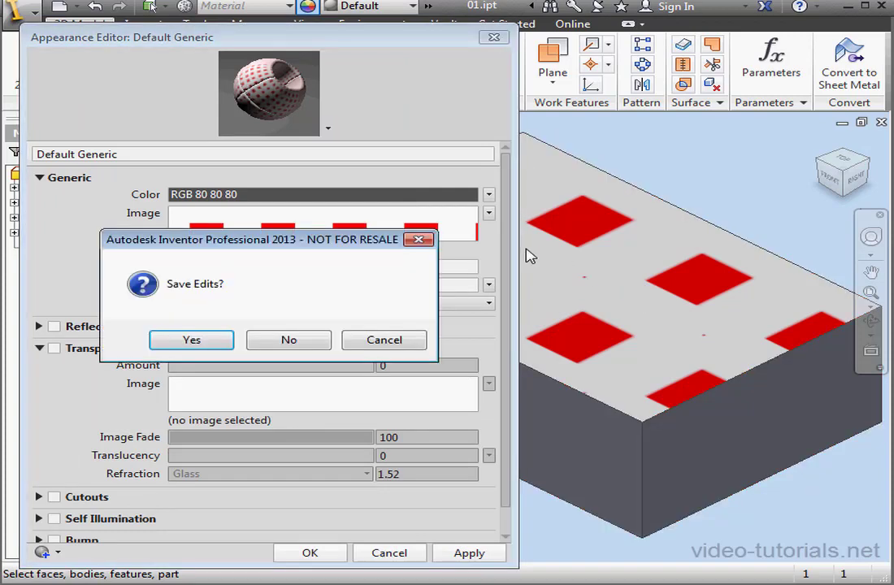
left_click(198, 341)
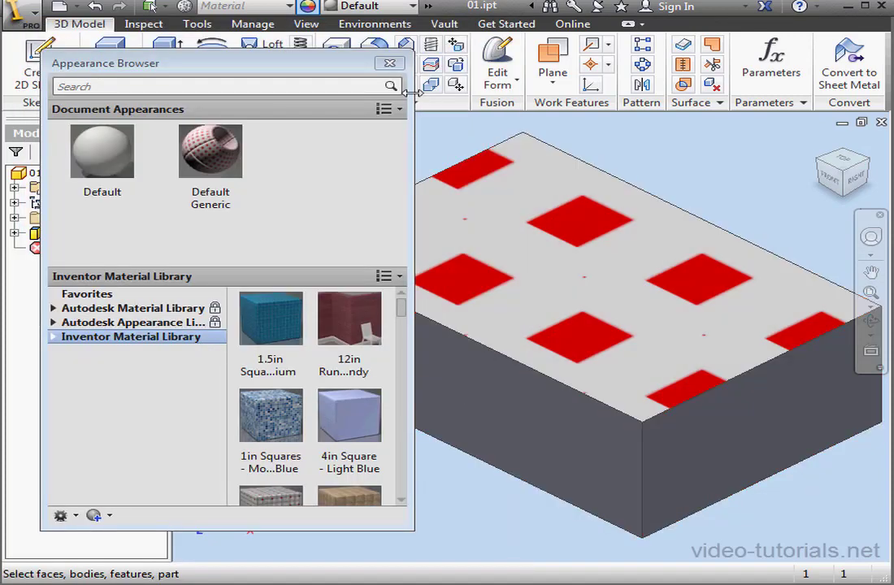
left_click(389, 64)
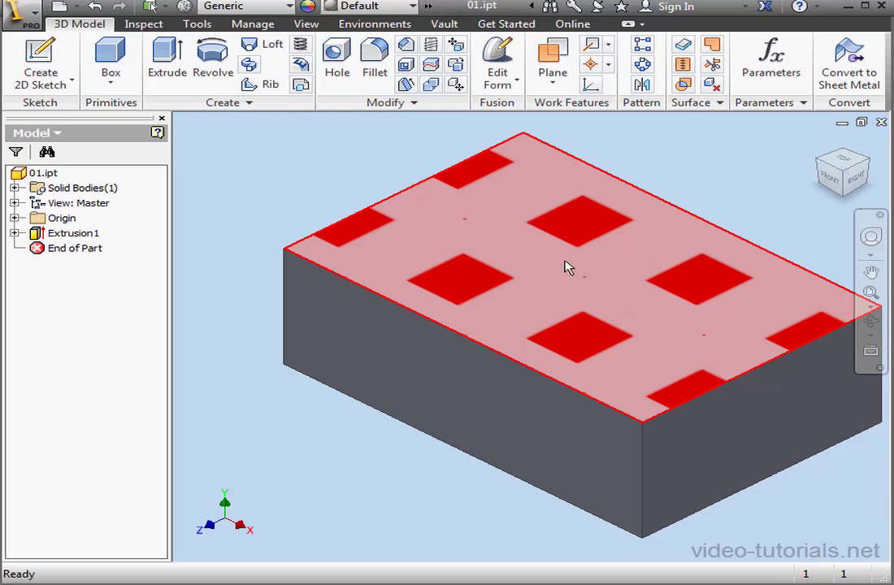
Step: Replace the texture source of the Default Generic appearance with A&.gif, save the edits, and close the appearance browser
left_click(308, 6)
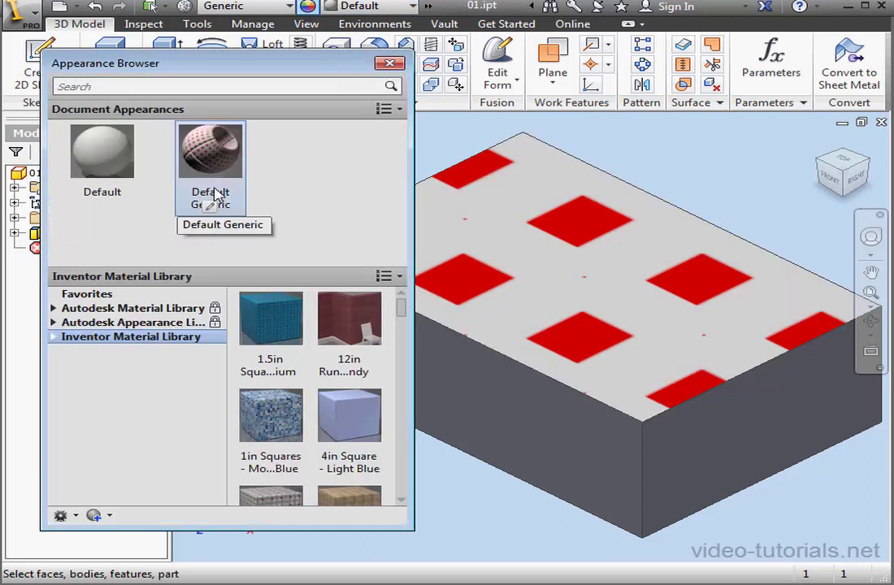
left_click(210, 205)
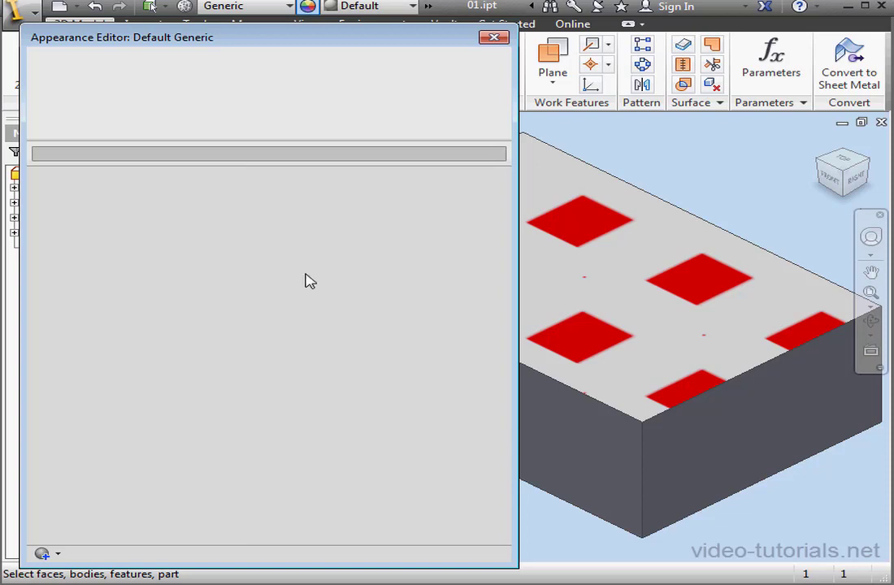
left_click(304, 232)
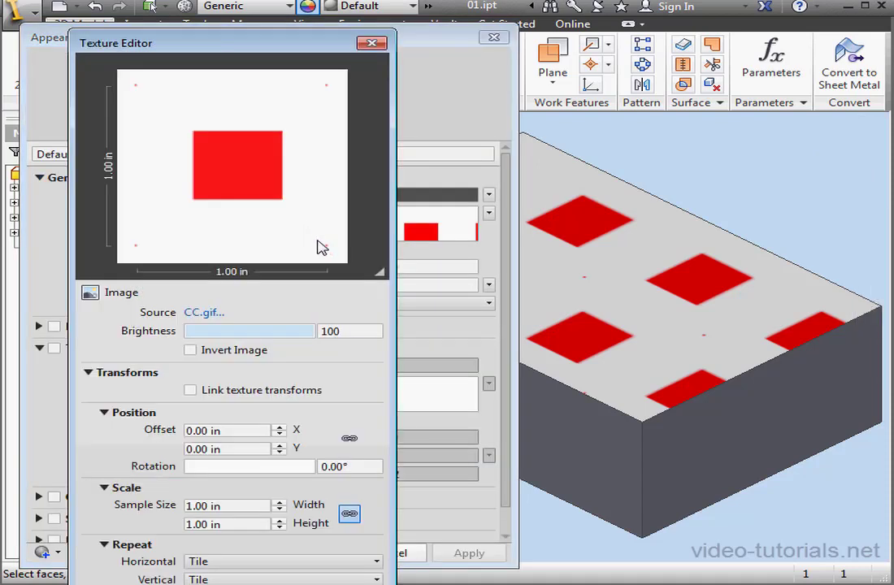
left_click(208, 312)
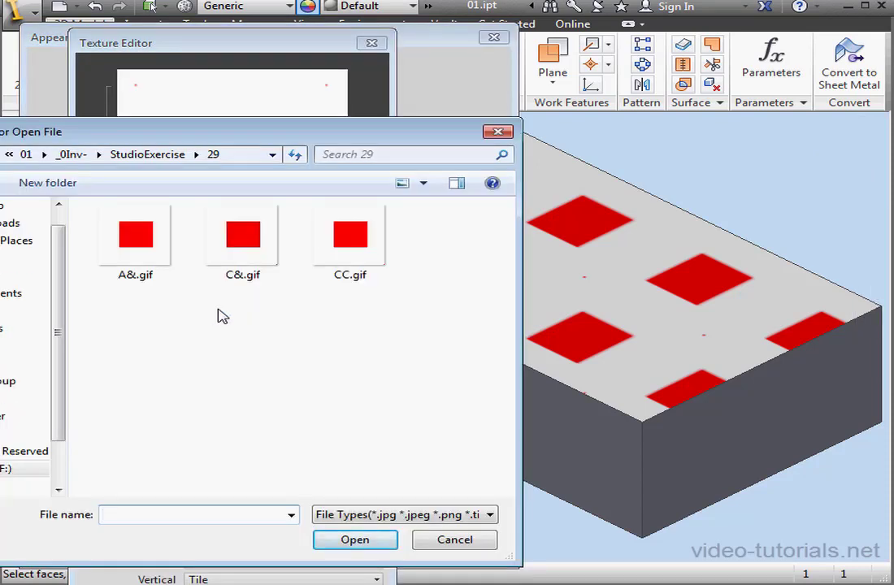
left_click(136, 262)
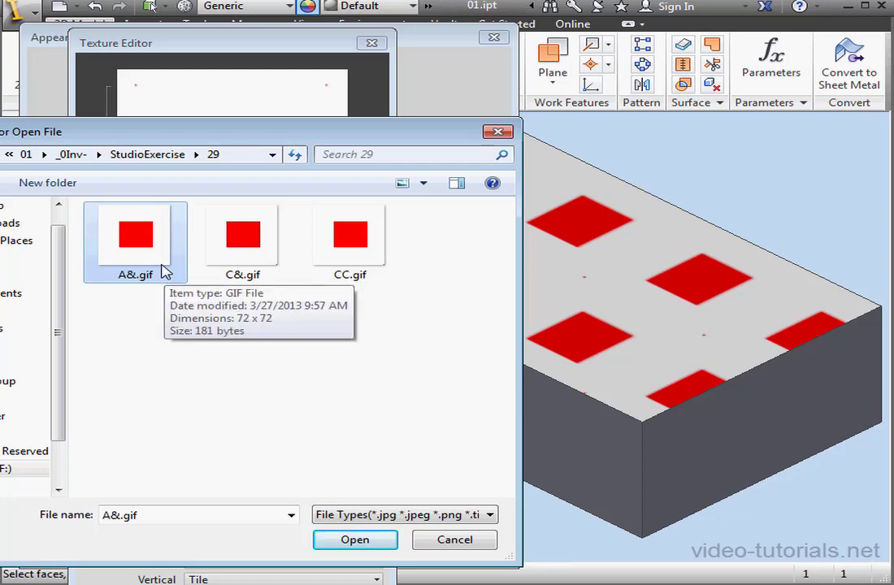
left_click(355, 539)
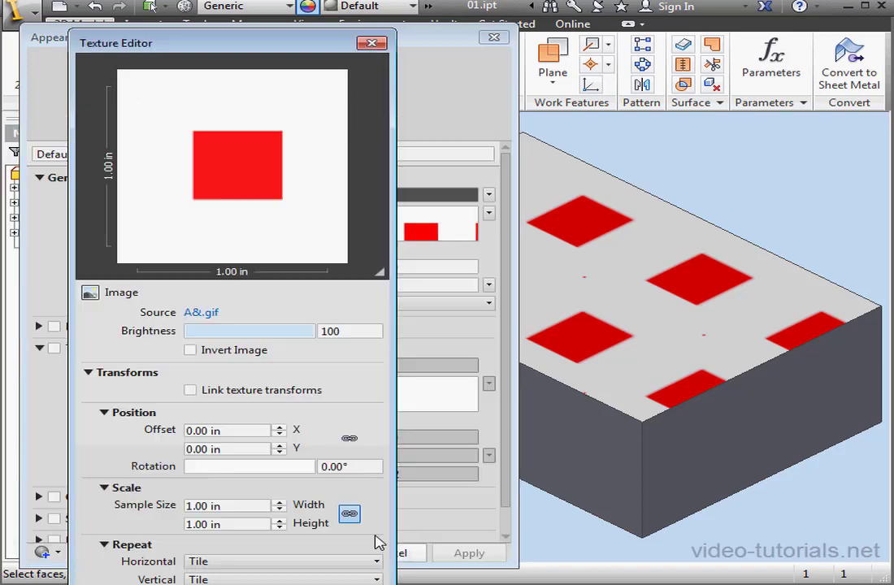
left_click(372, 43)
left_click(493, 36)
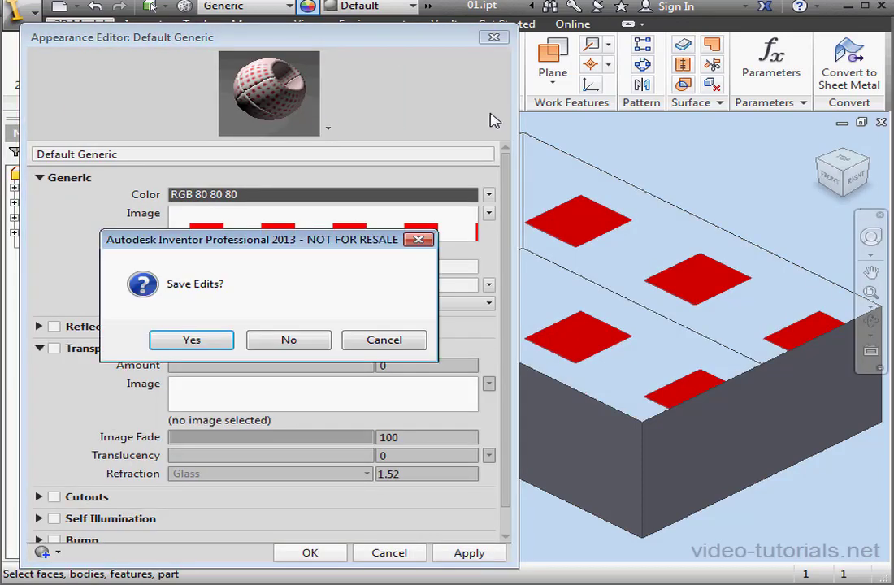
left_click(183, 338)
left_click(389, 64)
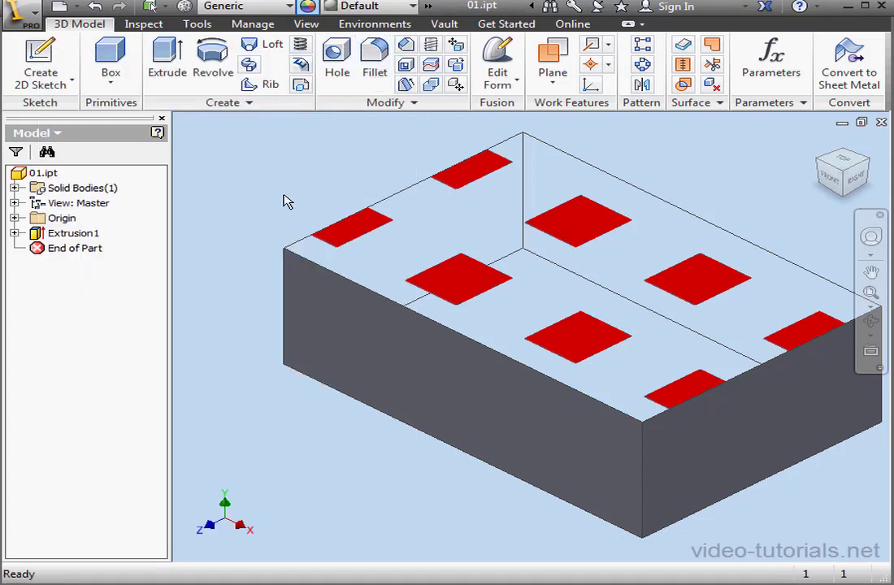